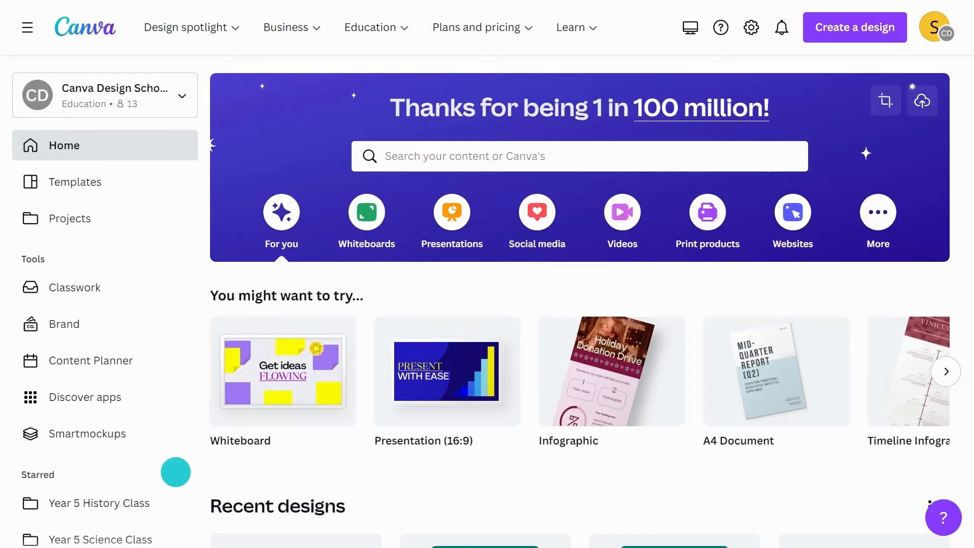
- Look through the Year 5 History Class and Year 5 Science Class folders
{"action": "scroll", "coordinate": [175, 472], "scroll_direction": "down", "scroll_amount": 3}
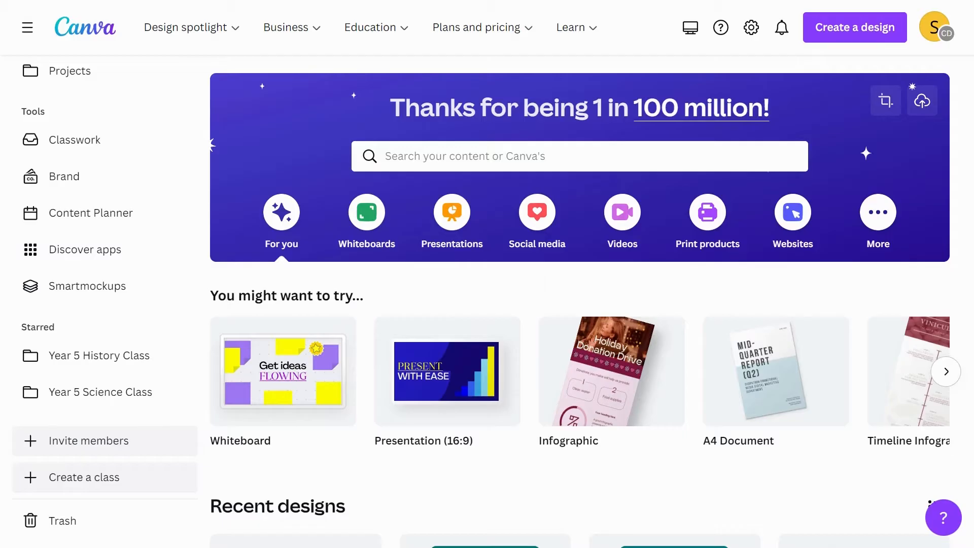
{"action": "left_click", "coordinate": [158, 354]}
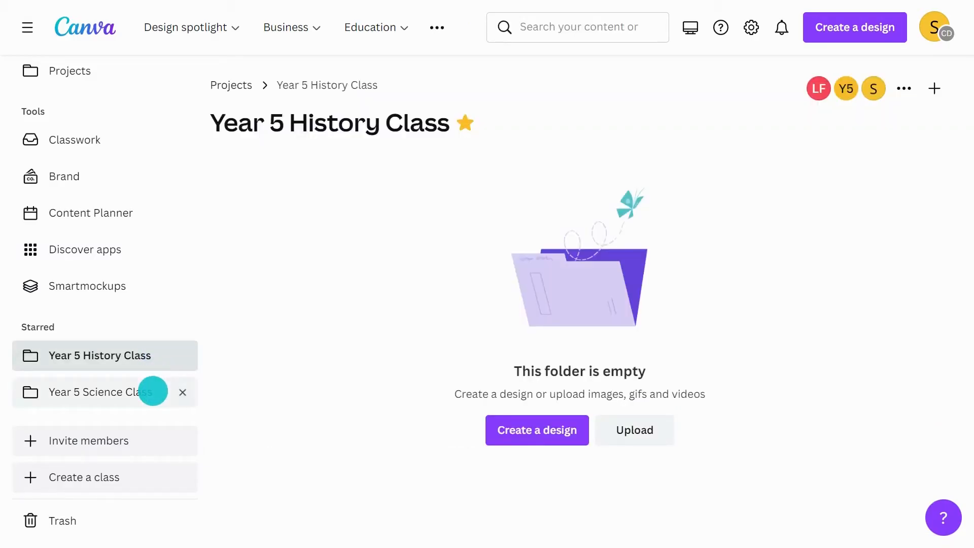
{"action": "left_click", "coordinate": [153, 392]}
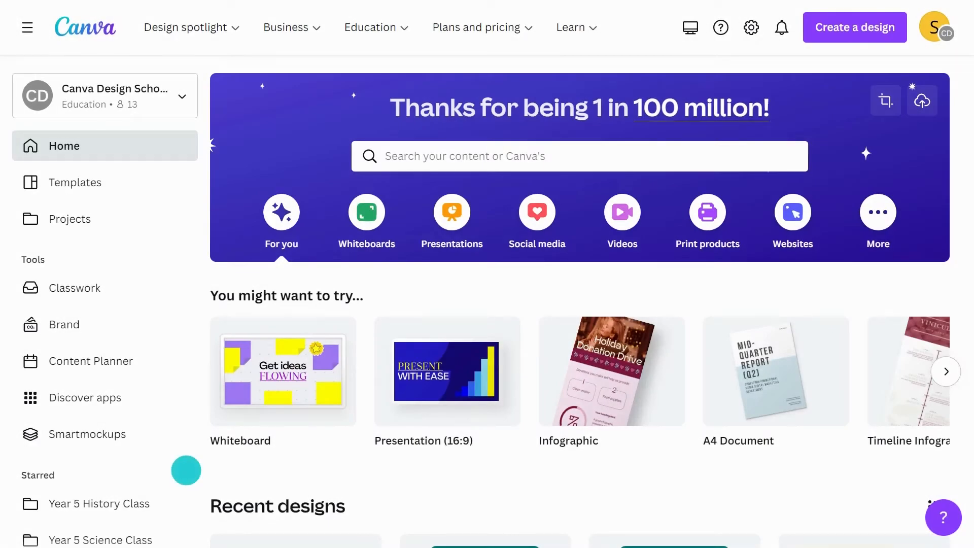
- Create a new class named 'Grade 8 Math' and continue to the invite step
{"action": "scroll", "coordinate": [187, 470], "scroll_direction": "down", "scroll_amount": 3}
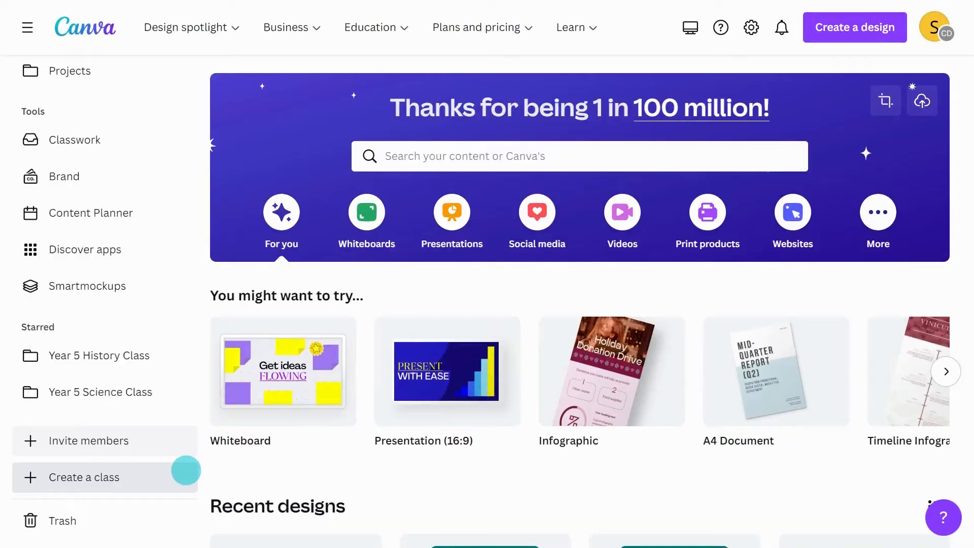
{"action": "left_click", "coordinate": [187, 470]}
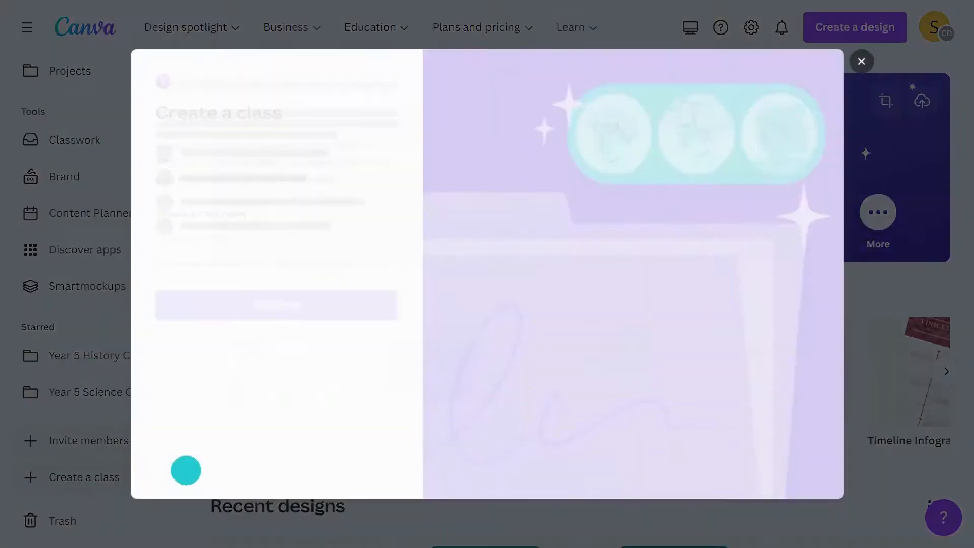
{"action": "left_click", "coordinate": [254, 248]}
{"action": "type", "text": "Gra"}
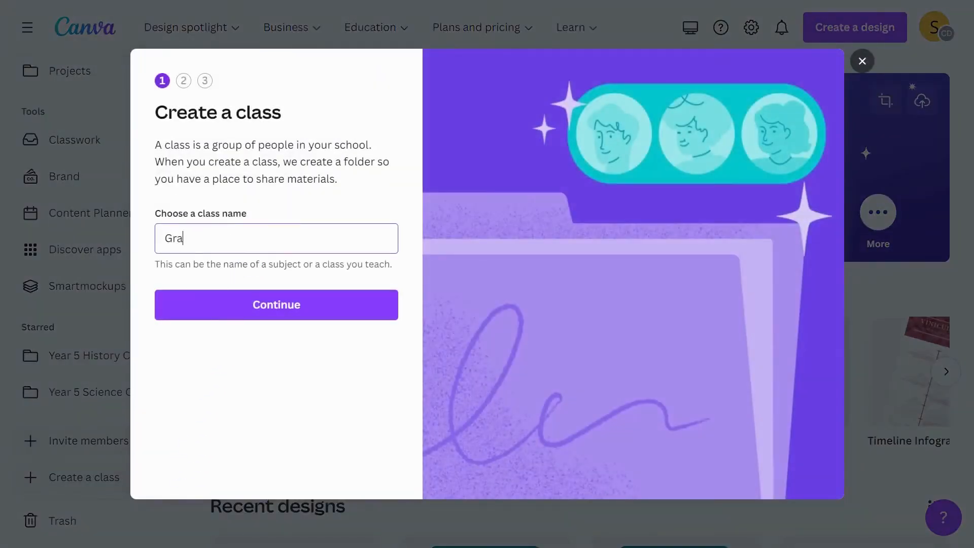
{"action": "type", "text": "de 8 Math"}
{"action": "left_click", "coordinate": [255, 303]}
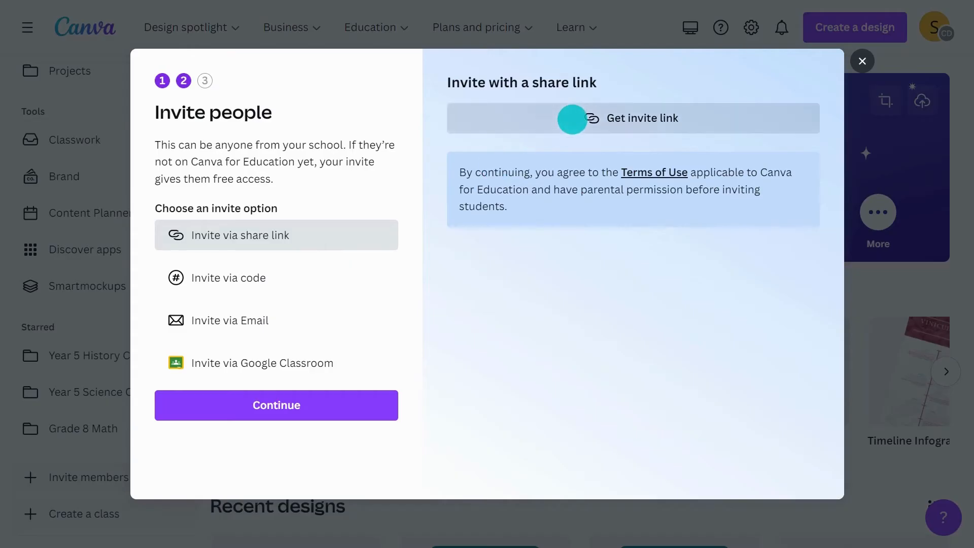
- Copy the class invite link, show the invite code full screen, then view the Google Classroom option
{"action": "left_click", "coordinate": [572, 119]}
{"action": "left_click", "coordinate": [779, 168]}
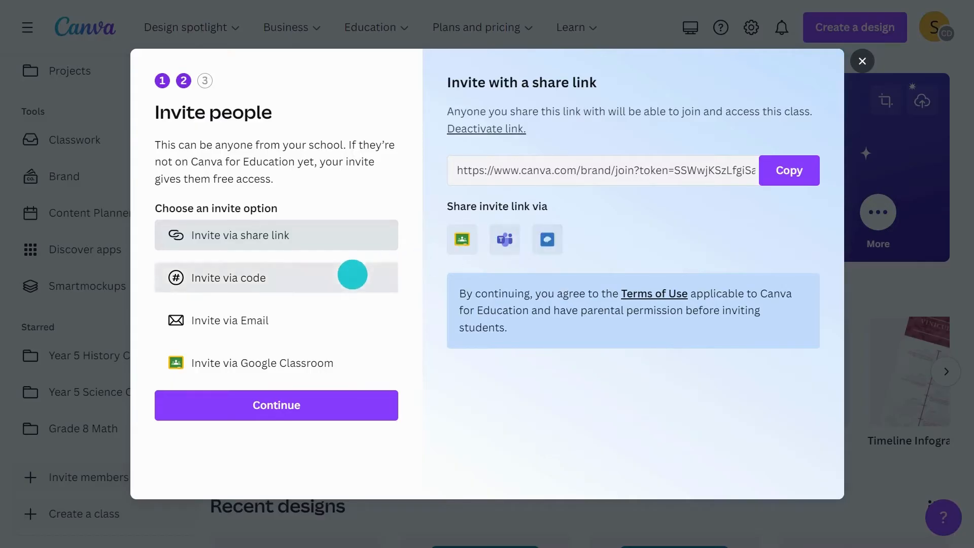
{"action": "left_click", "coordinate": [353, 274]}
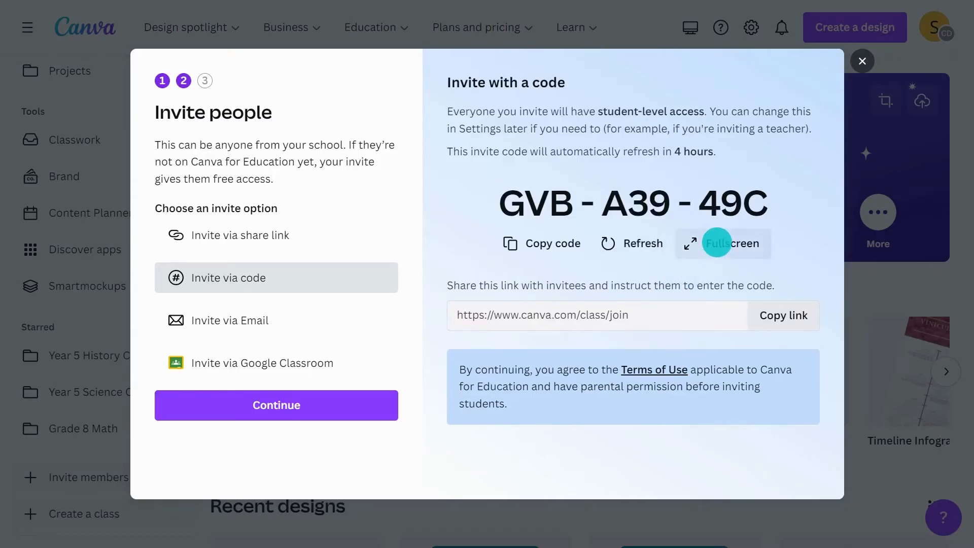
{"action": "left_click", "coordinate": [717, 242]}
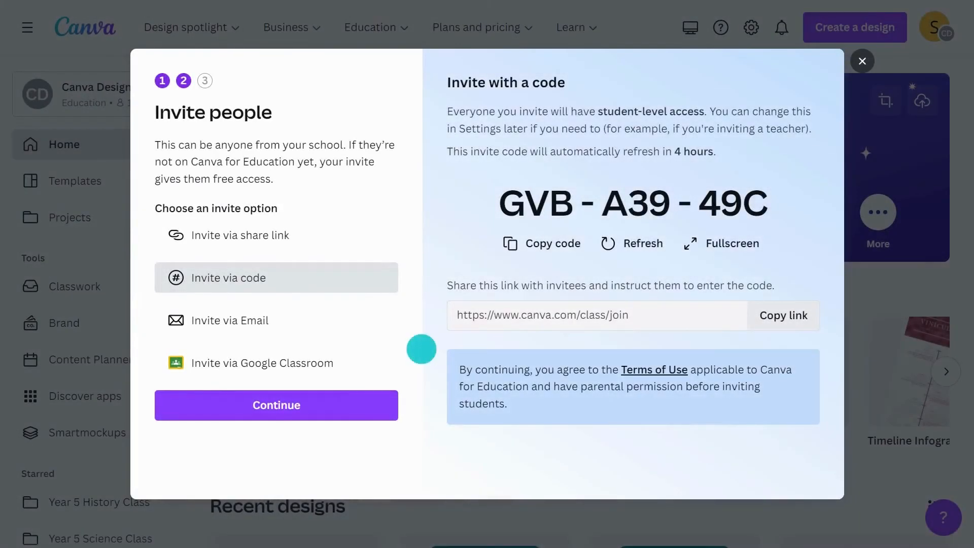
{"action": "left_click", "coordinate": [366, 360]}
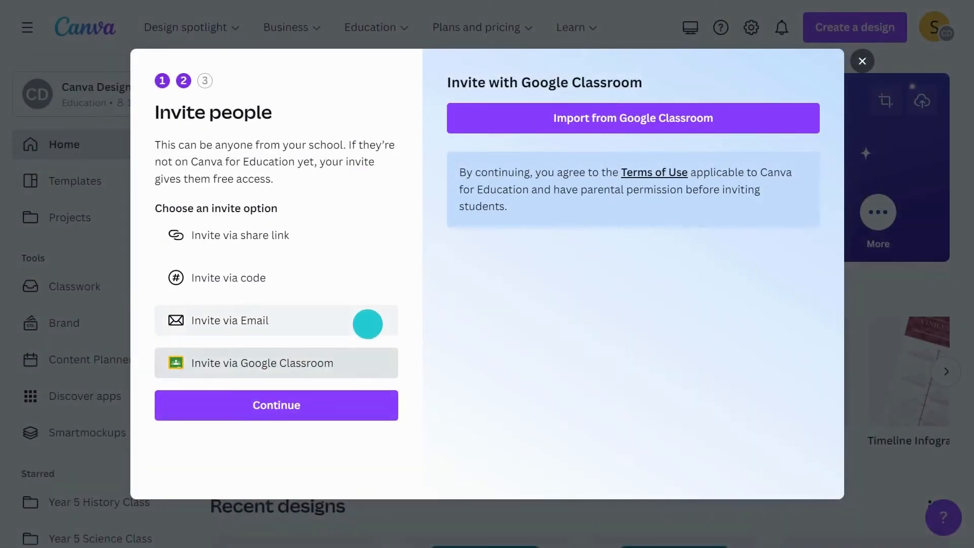
- Add one school email address as an invitee to Grade 8 Math and send the invitation
{"action": "left_click", "coordinate": [368, 323]}
{"action": "left_click", "coordinate": [571, 176]}
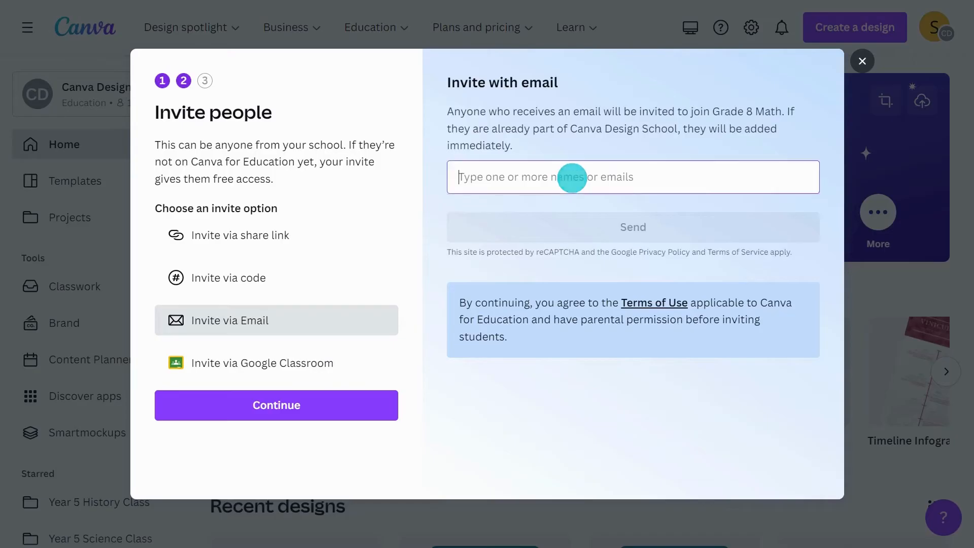
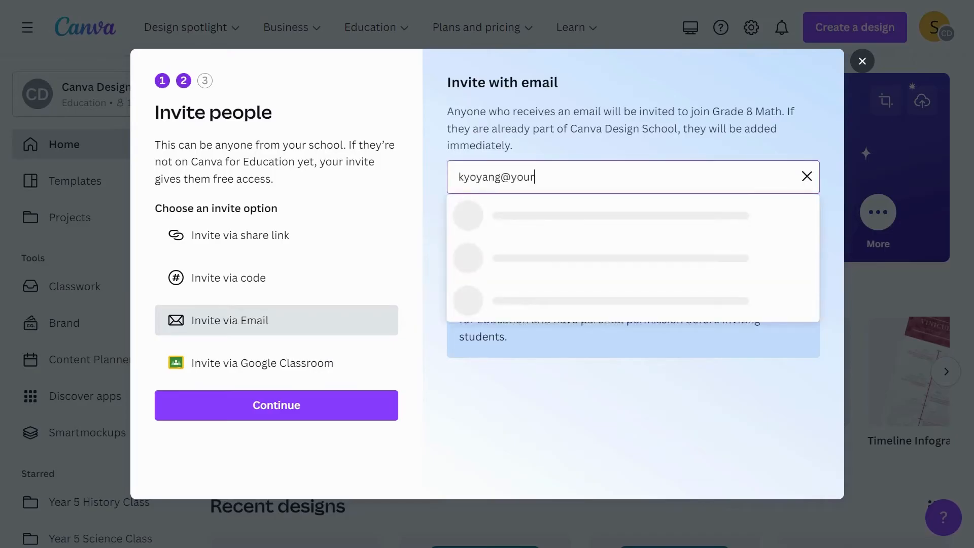
{"action": "key", "text": "Return"}
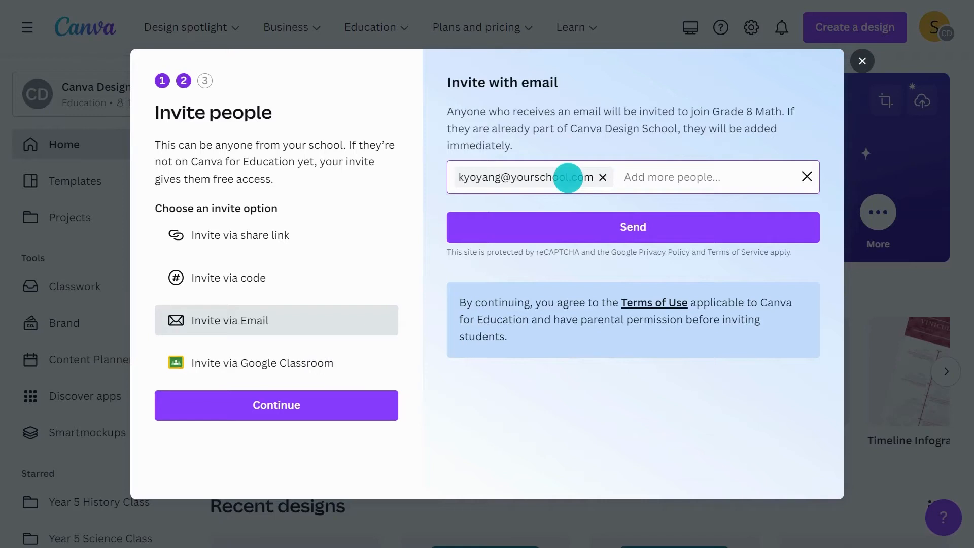
{"action": "left_click", "coordinate": [578, 223]}
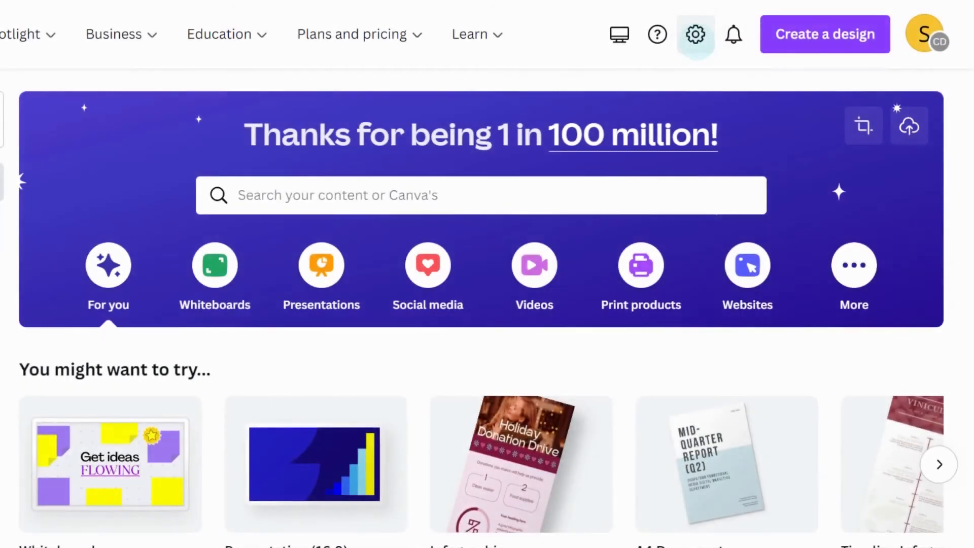
- Go to the Classes settings page and toggle to grid view and back to list view
{"action": "left_click", "coordinate": [695, 34]}
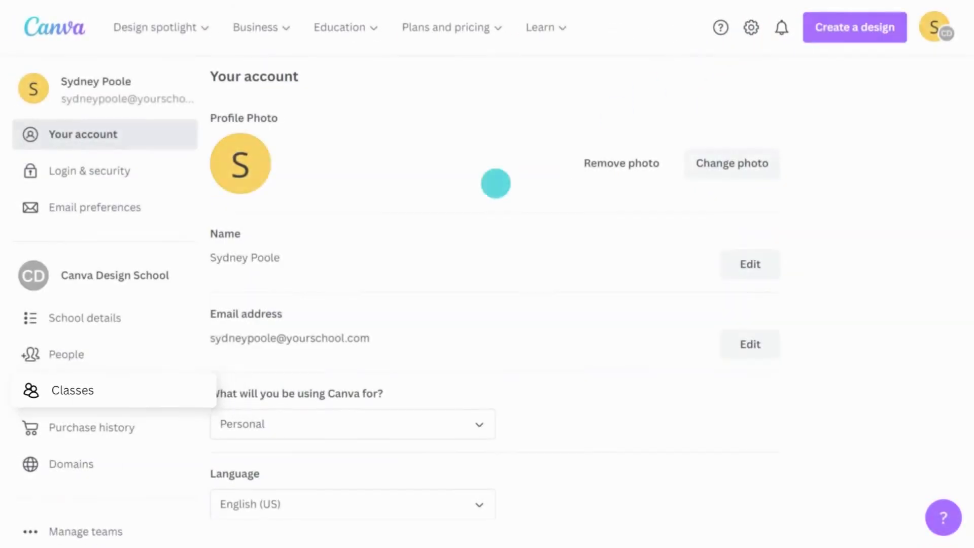
{"action": "left_click", "coordinate": [142, 391]}
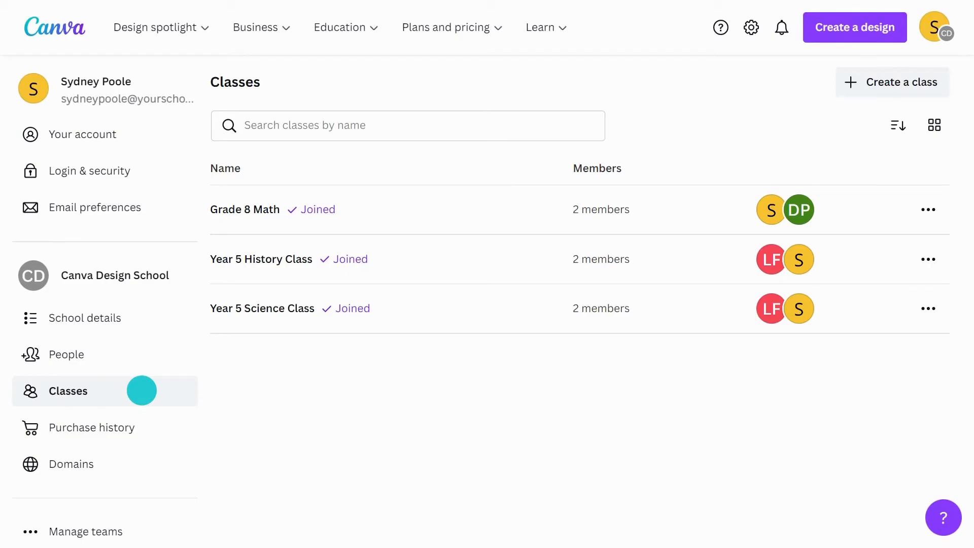
{"action": "left_click", "coordinate": [936, 126]}
{"action": "left_click", "coordinate": [937, 129]}
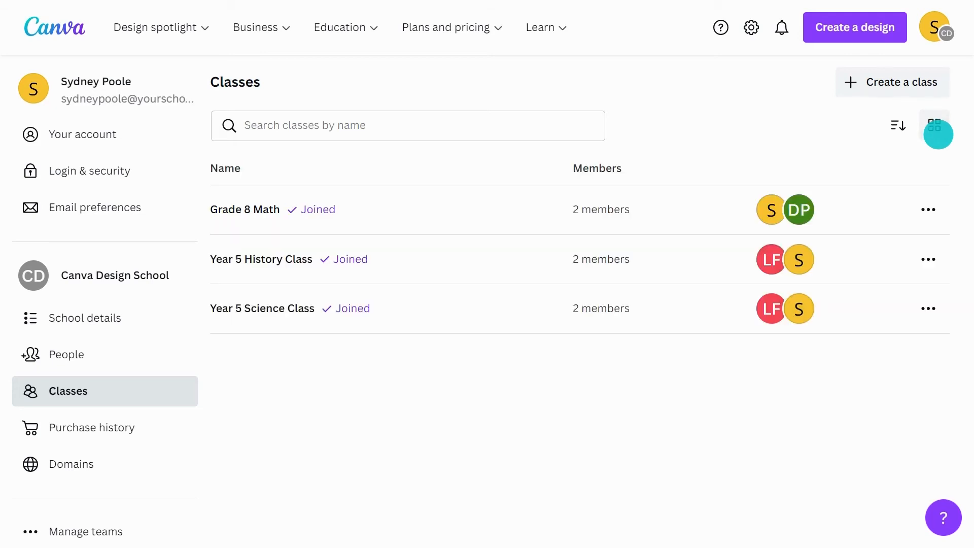
- Cancel a new class creation and search the classes for 'grade 8'
{"action": "left_click", "coordinate": [900, 90]}
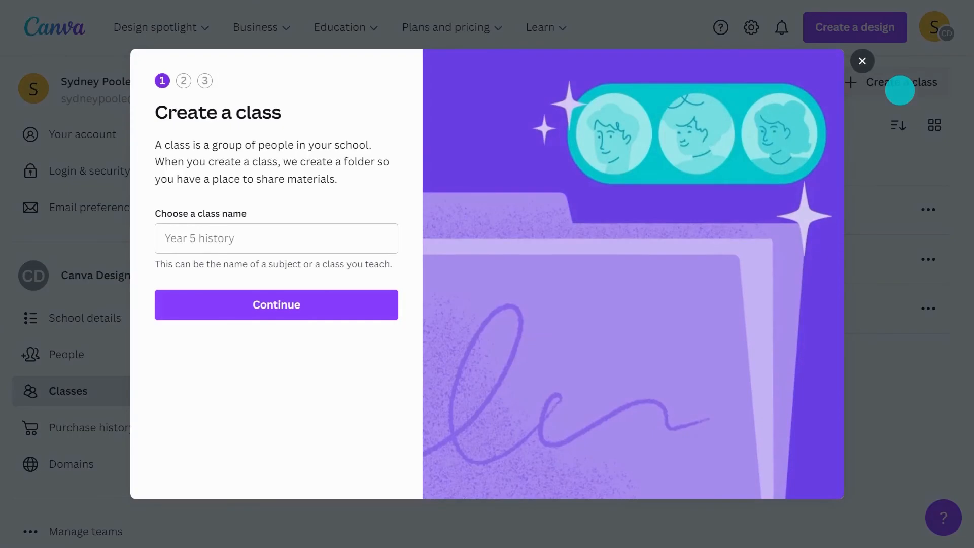
{"action": "left_click", "coordinate": [863, 61]}
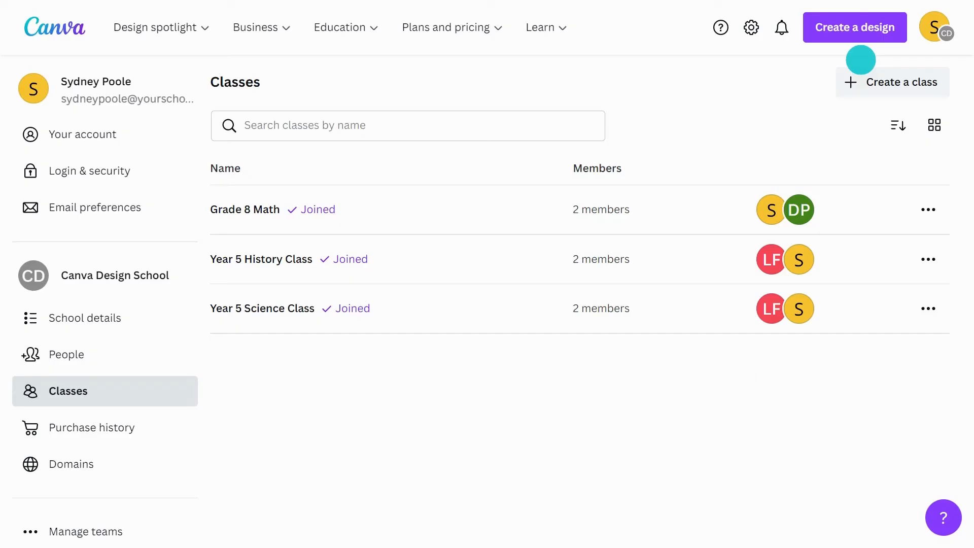
{"action": "left_click", "coordinate": [533, 123]}
{"action": "type", "text": "grade 8"}
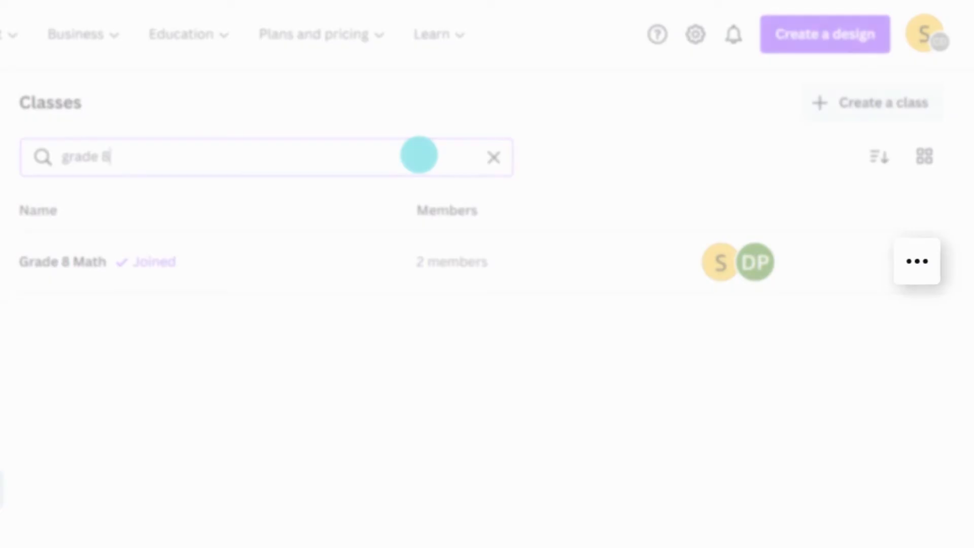
- Open the Grade 8 Math class page to see its members and roles
{"action": "left_click", "coordinate": [918, 259]}
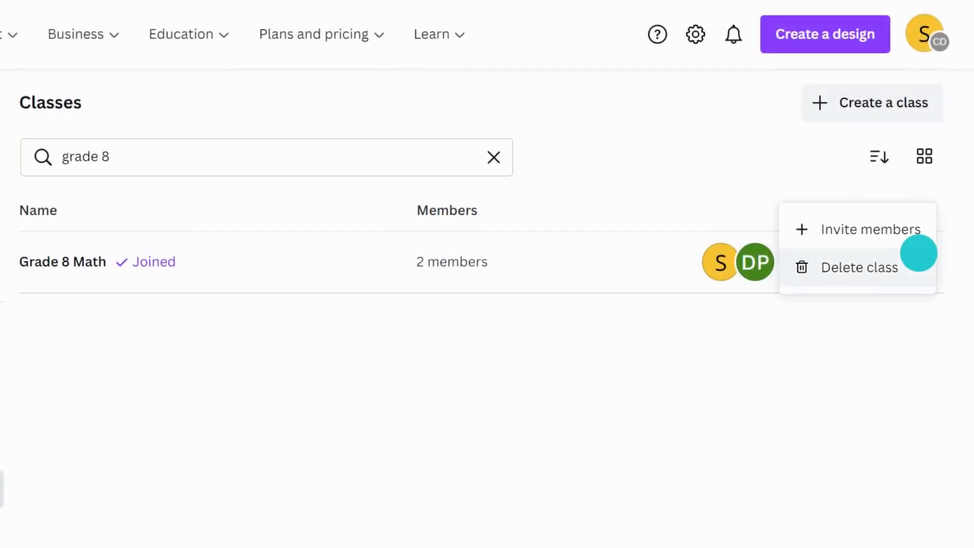
{"action": "left_click", "coordinate": [623, 212]}
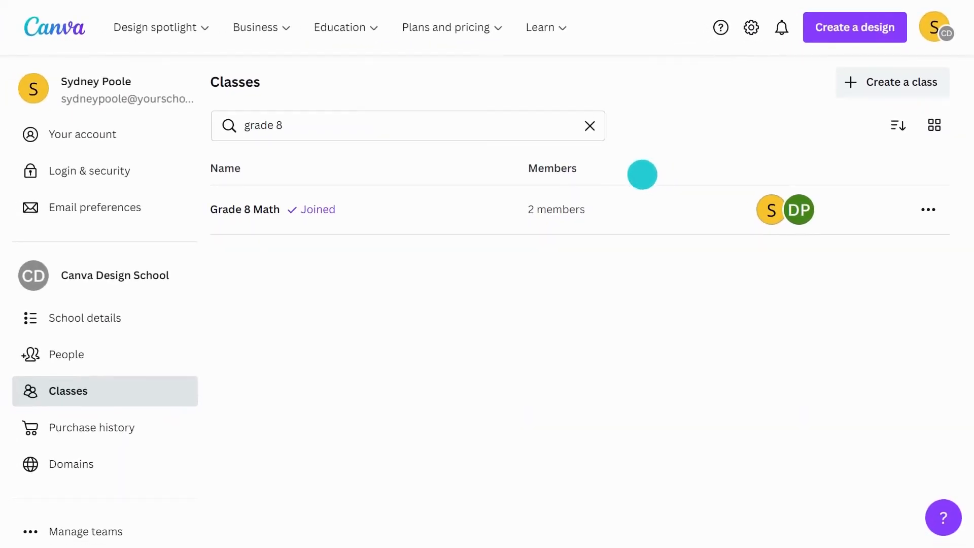
{"action": "left_click", "coordinate": [337, 209]}
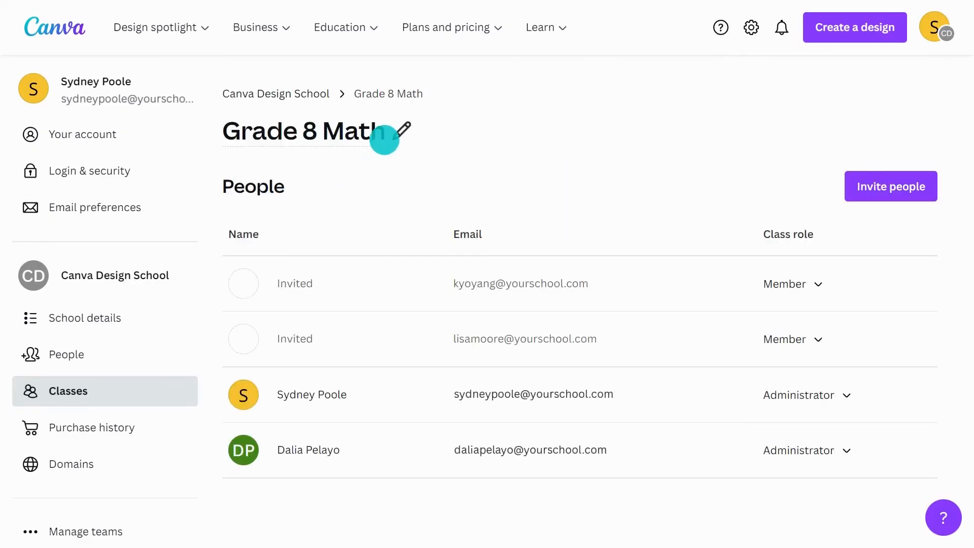
{"action": "left_click", "coordinate": [389, 132]}
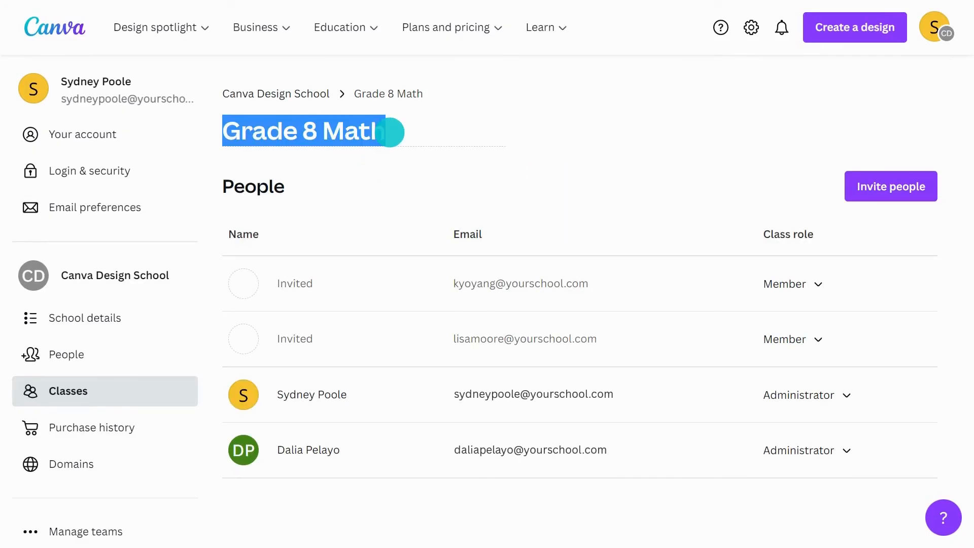
{"action": "left_click", "coordinate": [399, 178]}
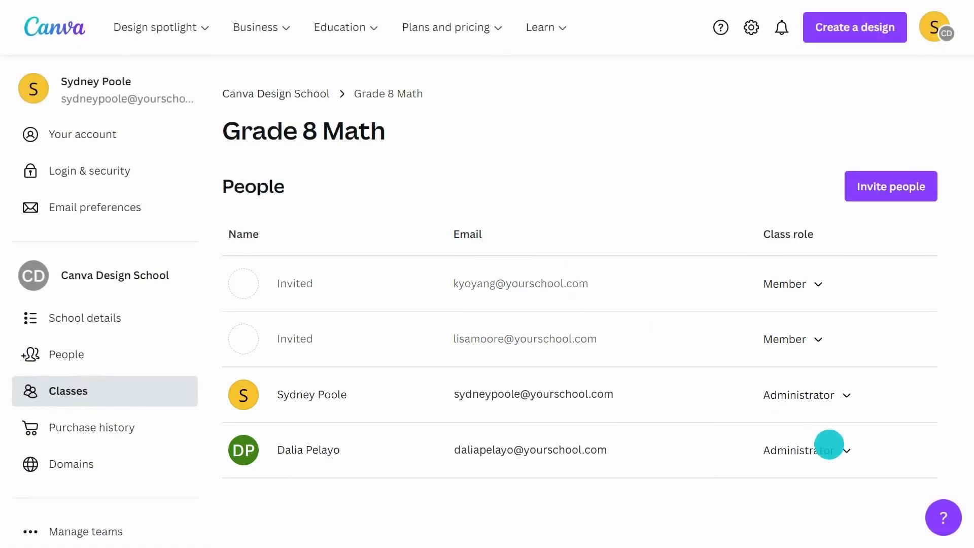
{"action": "left_click", "coordinate": [843, 451]}
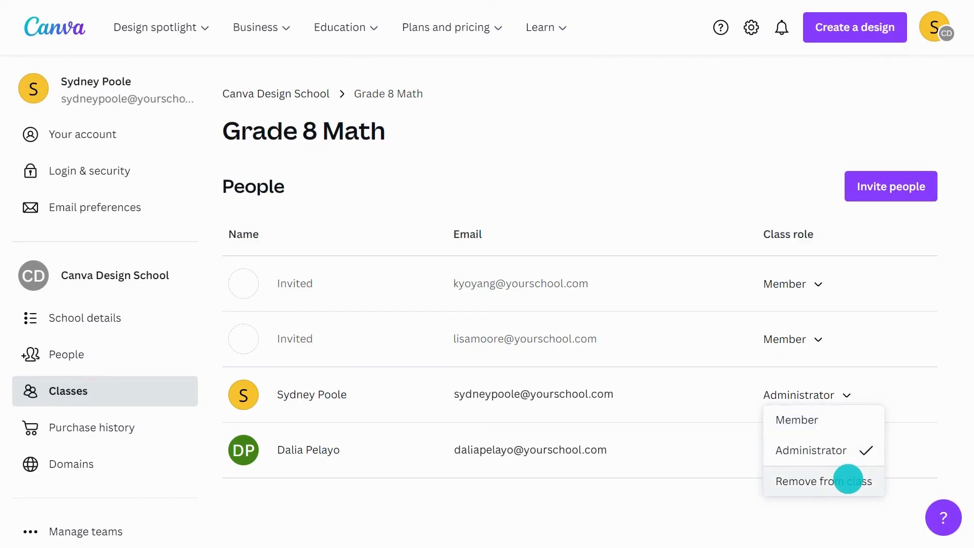
{"action": "left_click", "coordinate": [855, 511]}
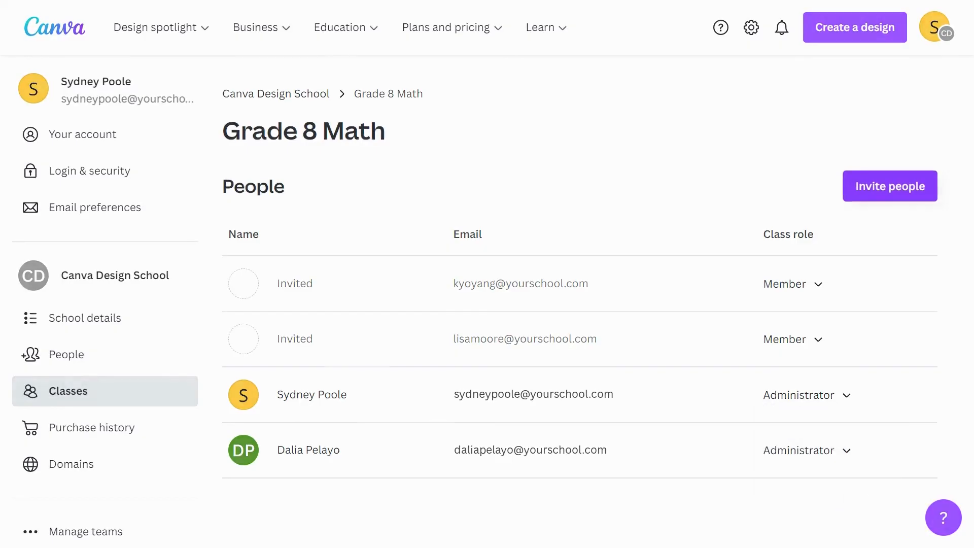